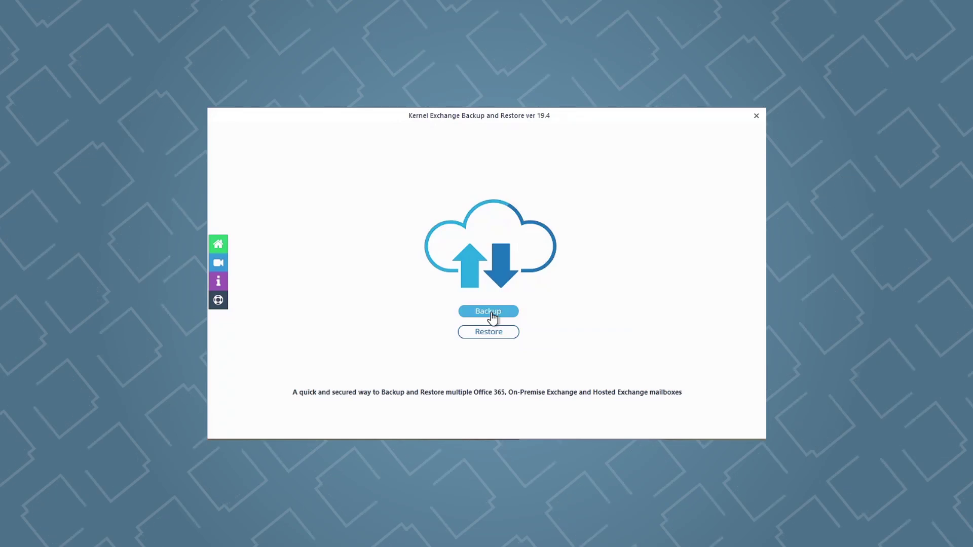
Step: Start a new mailbox backup, add an Exchange server source and paste its IP address
{"action": "left_click", "coordinate": [489, 311]}
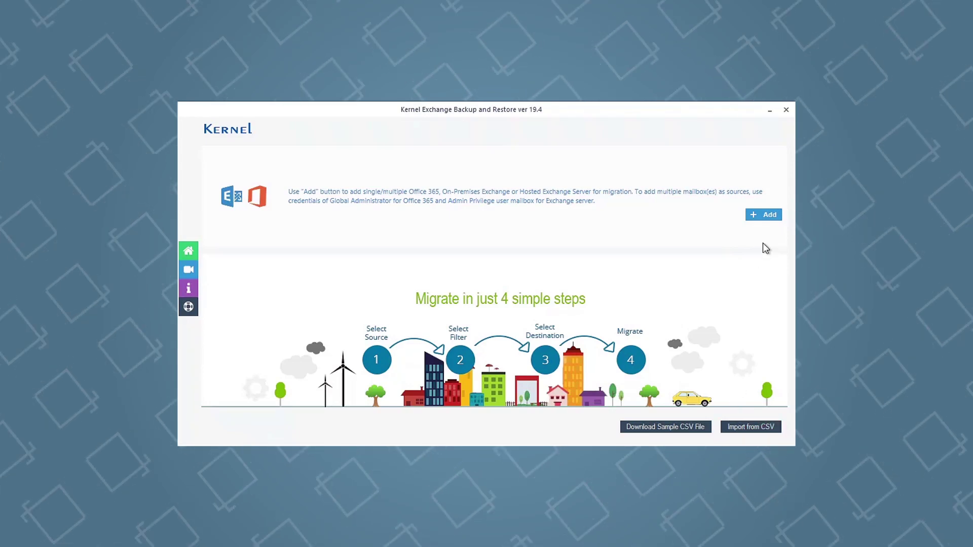
{"action": "left_click", "coordinate": [767, 215]}
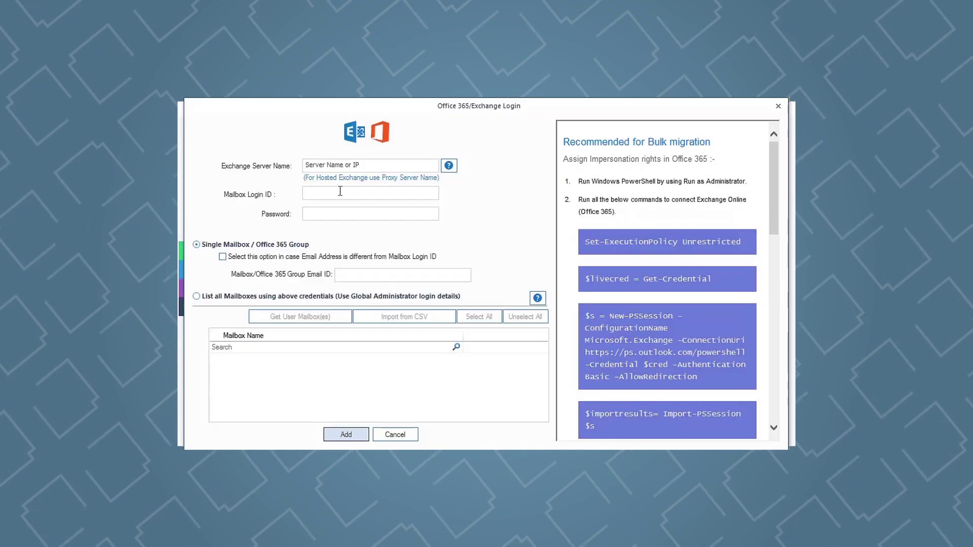
{"action": "left_click", "coordinate": [307, 166]}
{"action": "right_click", "coordinate": [306, 166]}
{"action": "left_click", "coordinate": [335, 217]}
Step: Paste the admin login ID, enter the password and choose to list all mailboxes
{"action": "left_click", "coordinate": [306, 192]}
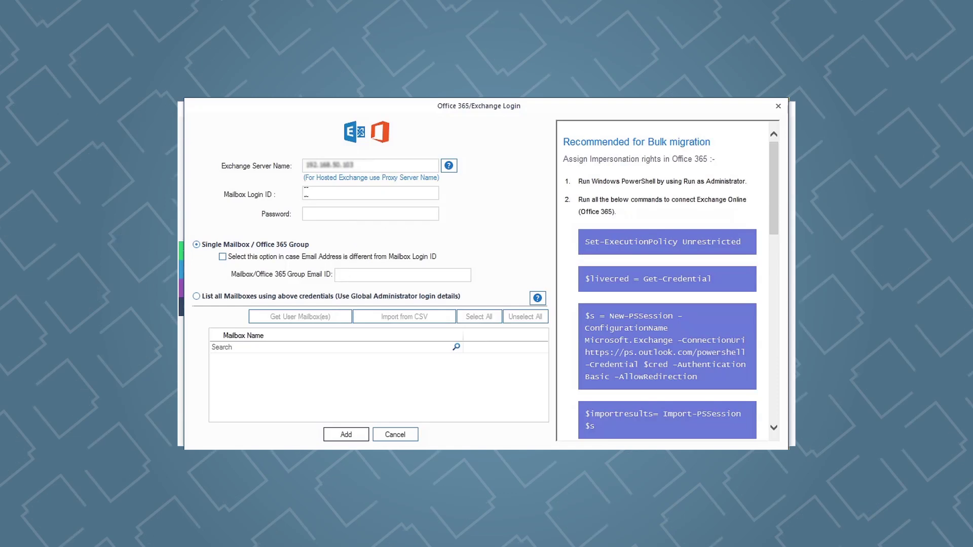
{"action": "right_click", "coordinate": [305, 192]}
{"action": "left_click", "coordinate": [346, 243]}
{"action": "left_click", "coordinate": [304, 214]}
{"action": "key", "text": "ctrl+v"}
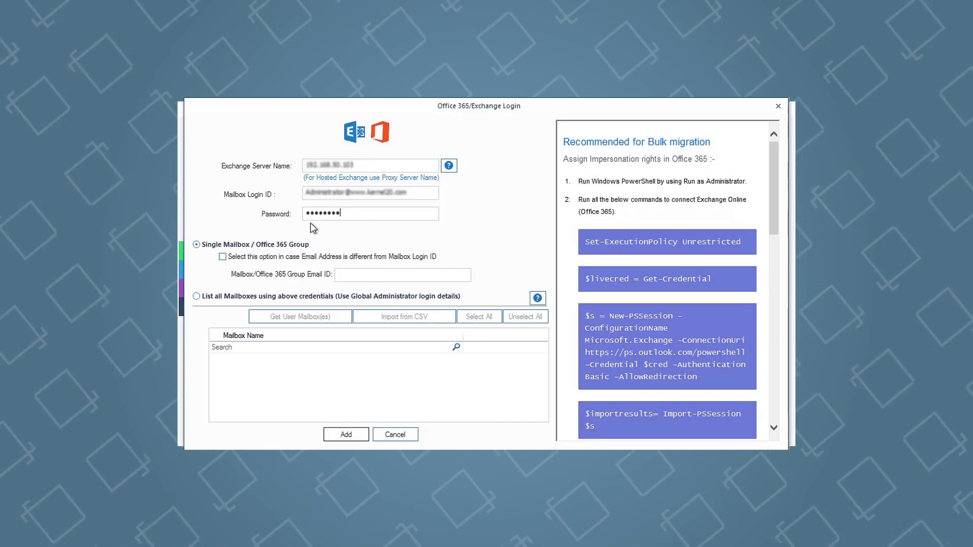
{"action": "left_click", "coordinate": [196, 297]}
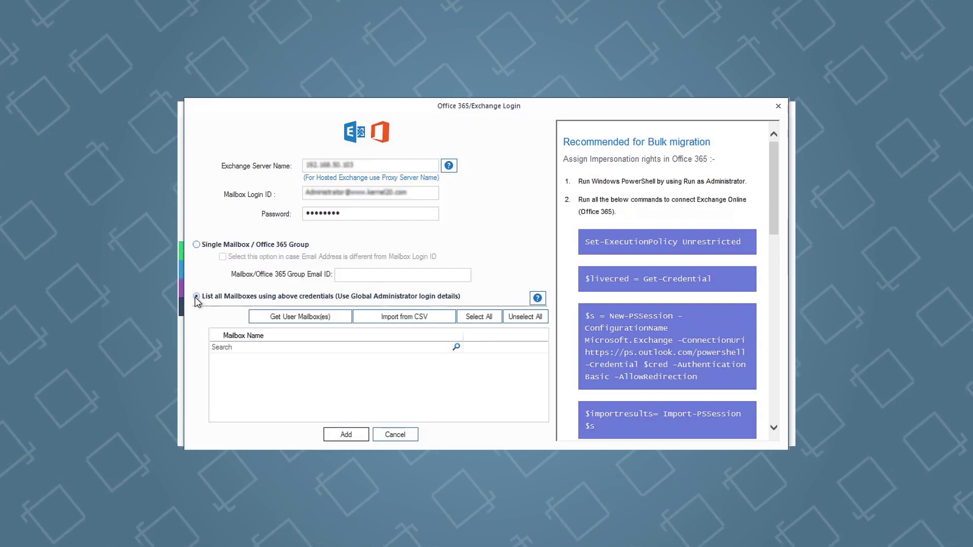
Step: Fetch the user mailboxes, unselect all, tick the first three and add them as sources
{"action": "left_click", "coordinate": [300, 319]}
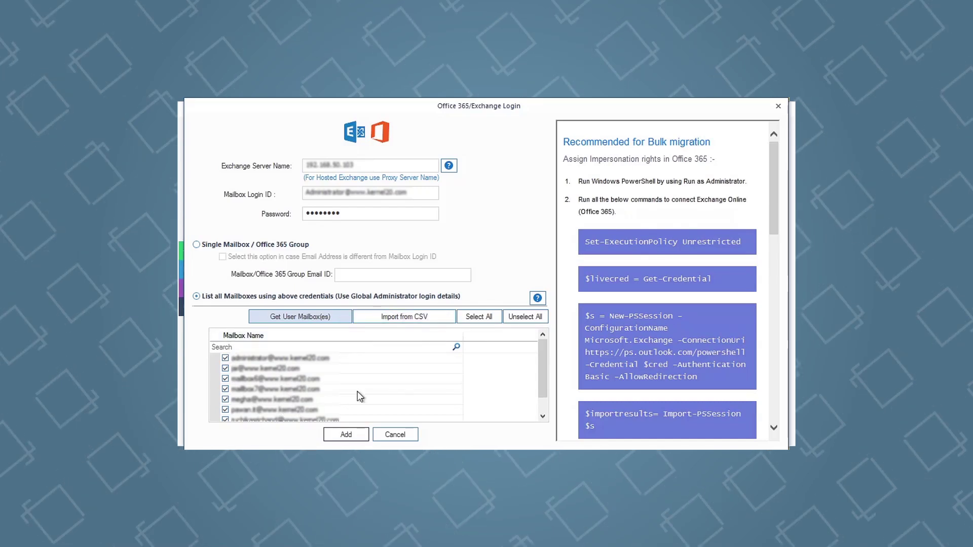
{"action": "left_click", "coordinate": [519, 316]}
{"action": "left_click", "coordinate": [225, 357]}
{"action": "left_click", "coordinate": [225, 368]}
{"action": "left_click", "coordinate": [225, 378]}
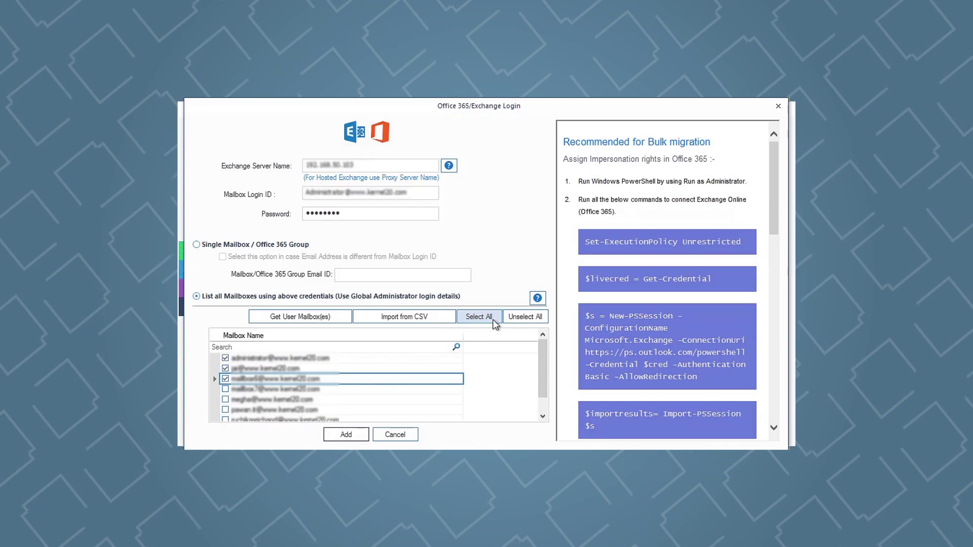
{"action": "left_click", "coordinate": [347, 434]}
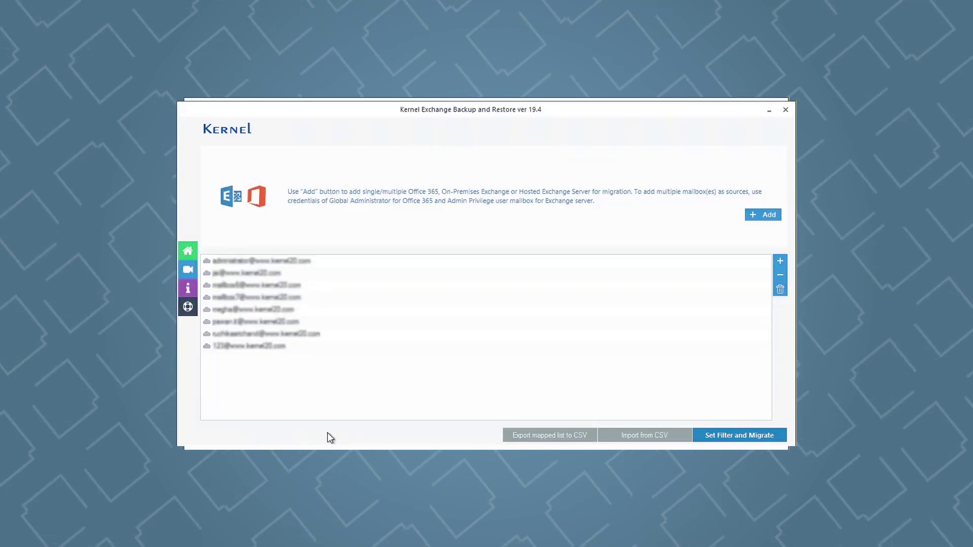
Step: Go to Set Filter and Migrate, keep Mailbox as migration type, and continue to filters
{"action": "left_click", "coordinate": [724, 435]}
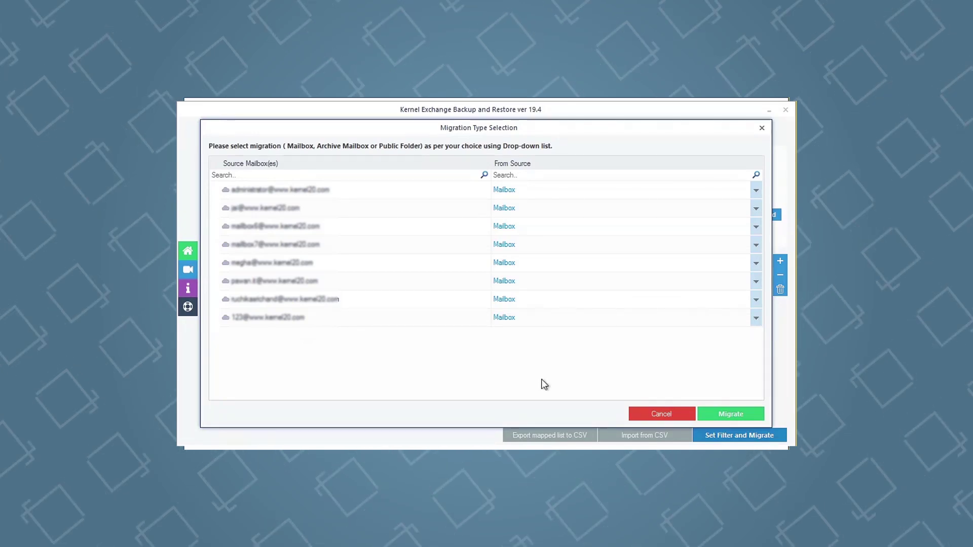
{"action": "left_click", "coordinate": [562, 191]}
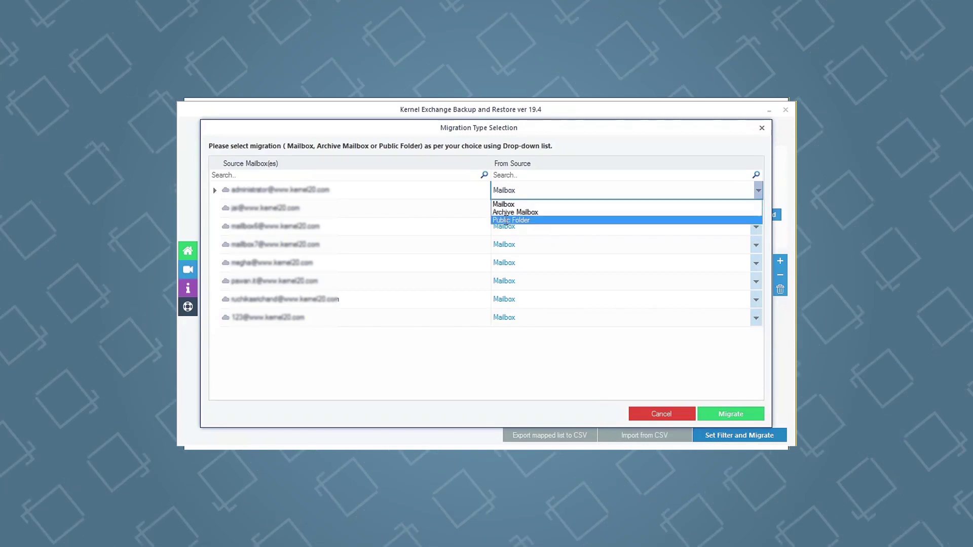
{"action": "left_click", "coordinate": [513, 204]}
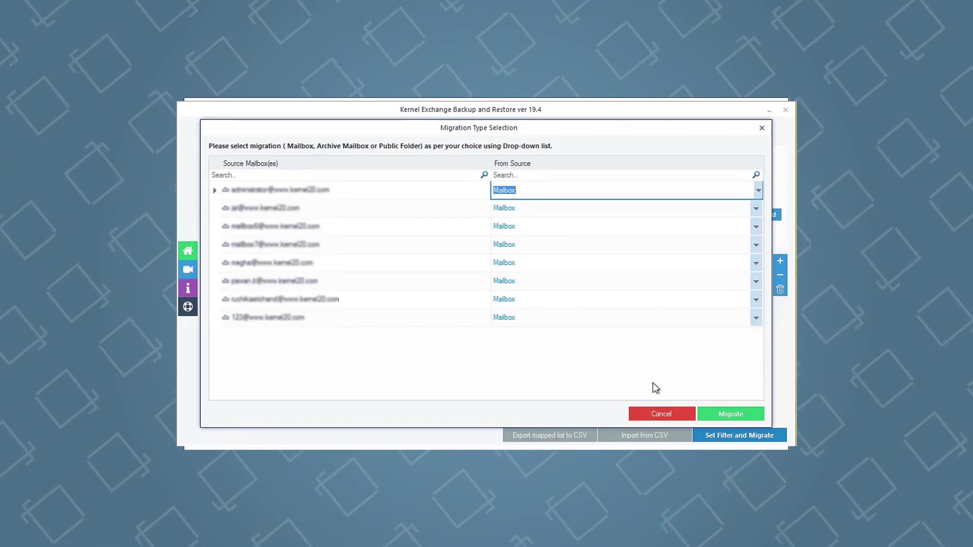
{"action": "left_click", "coordinate": [731, 414]}
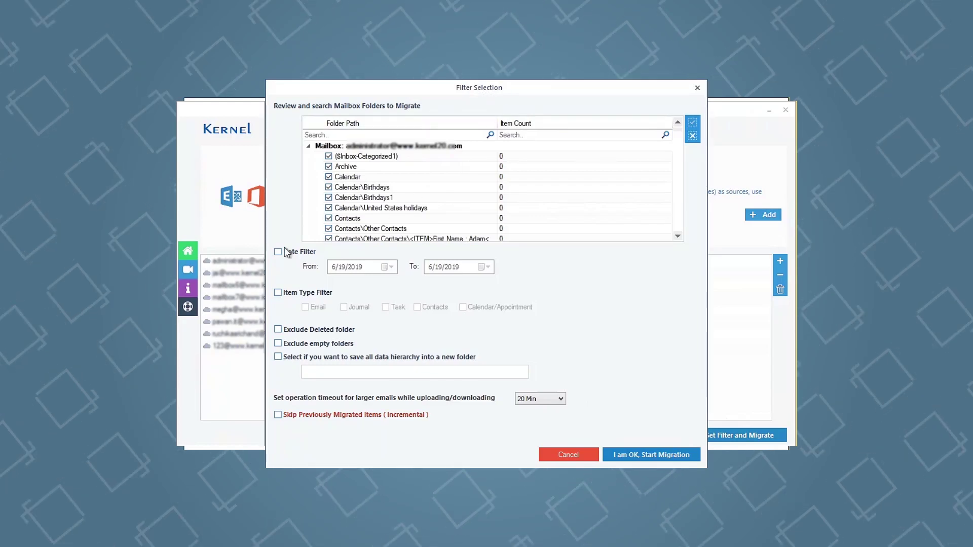
Step: Exclude deleted and empty folders, then start the backup to the Desktop folder
{"action": "left_click", "coordinate": [278, 329]}
{"action": "left_click", "coordinate": [278, 343]}
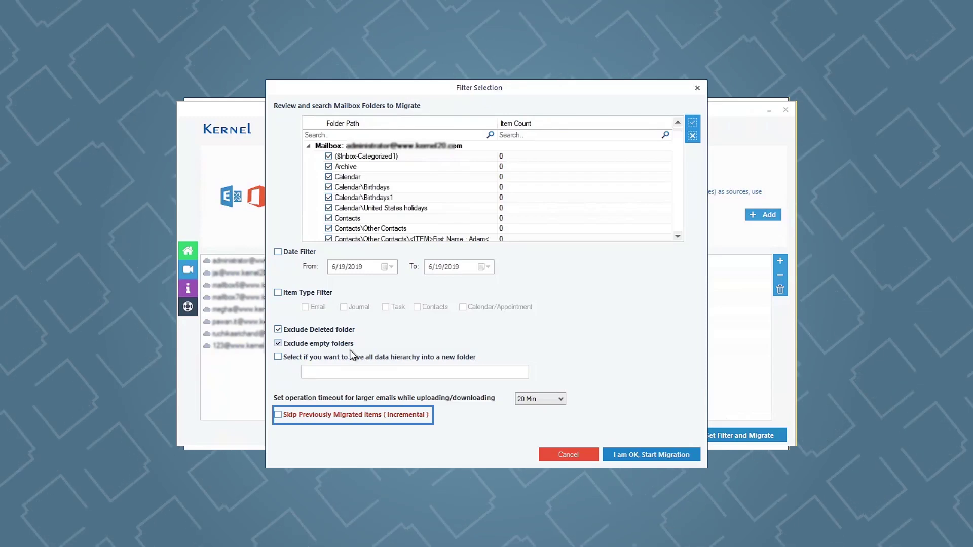
{"action": "left_click", "coordinate": [634, 455]}
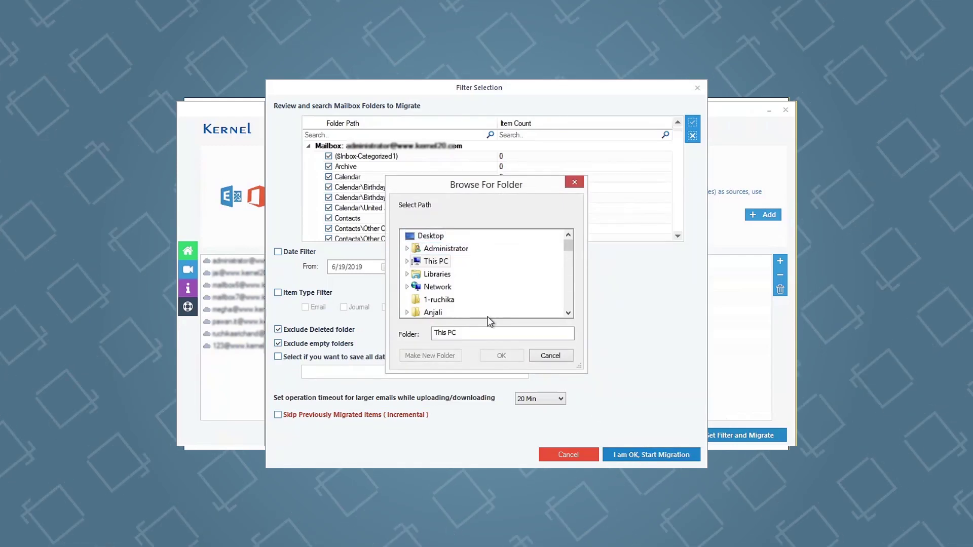
{"action": "left_click", "coordinate": [429, 237]}
{"action": "left_click", "coordinate": [507, 356]}
{"action": "key", "text": "Return"}
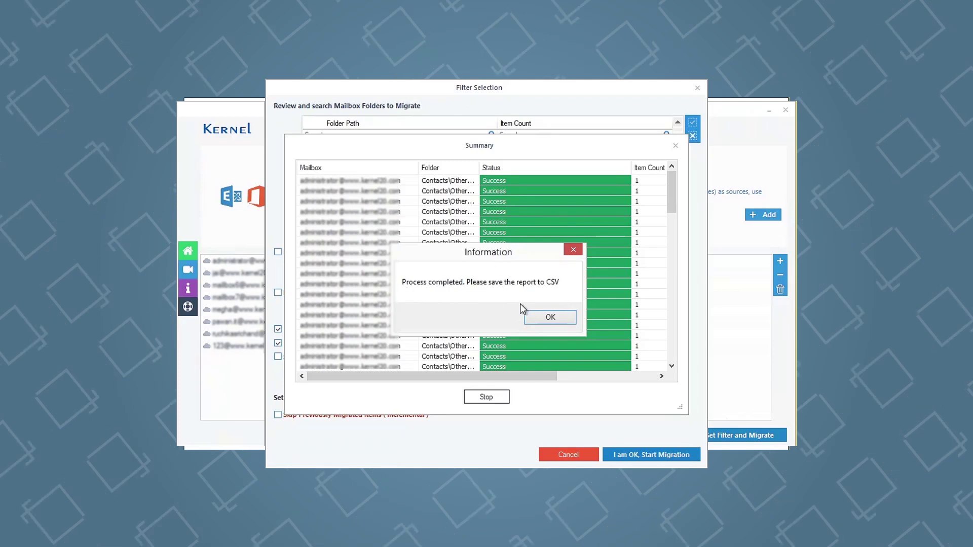
Step: Dismiss the process-completed notice
{"action": "left_click", "coordinate": [556, 317]}
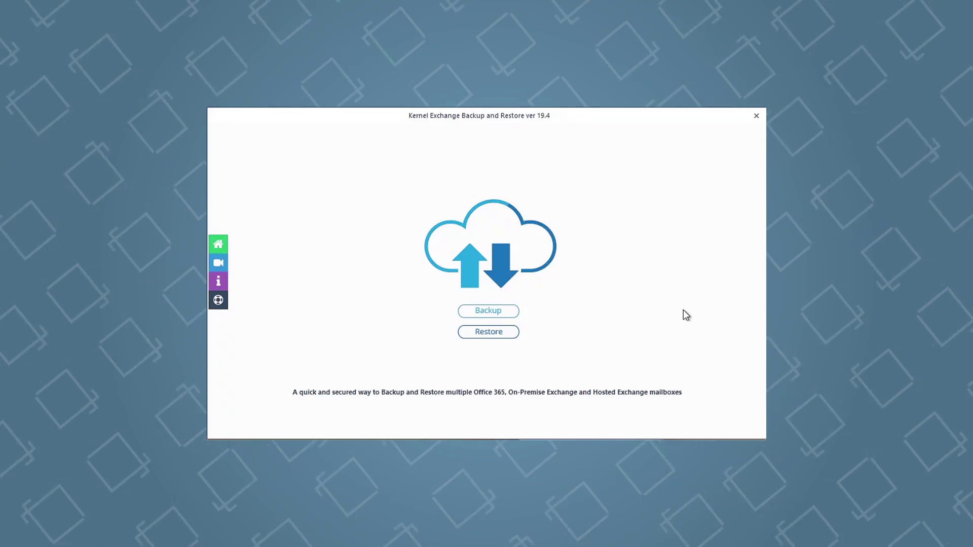
Step: Start a PST restore and add TESTPST(1).PST as the source PST file
{"action": "left_click", "coordinate": [502, 335]}
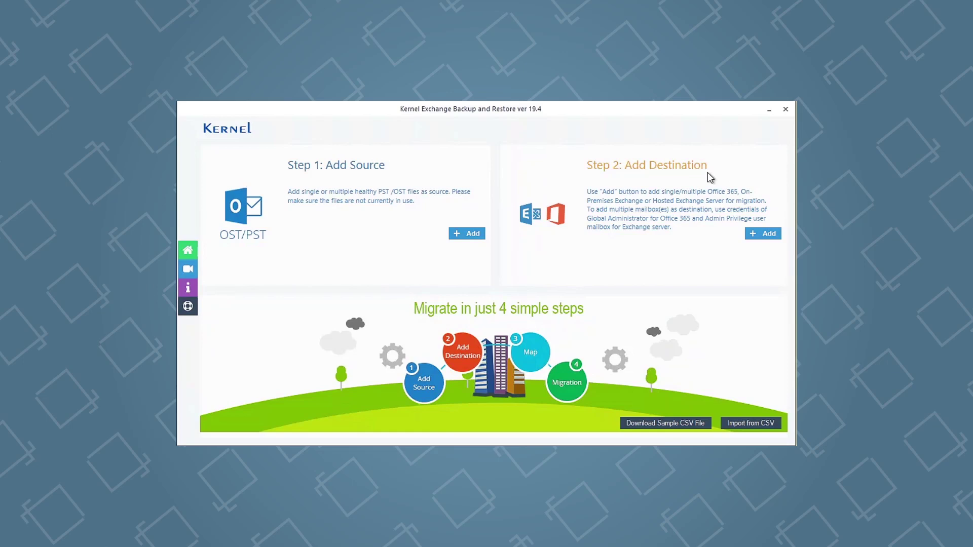
{"action": "left_click", "coordinate": [462, 236]}
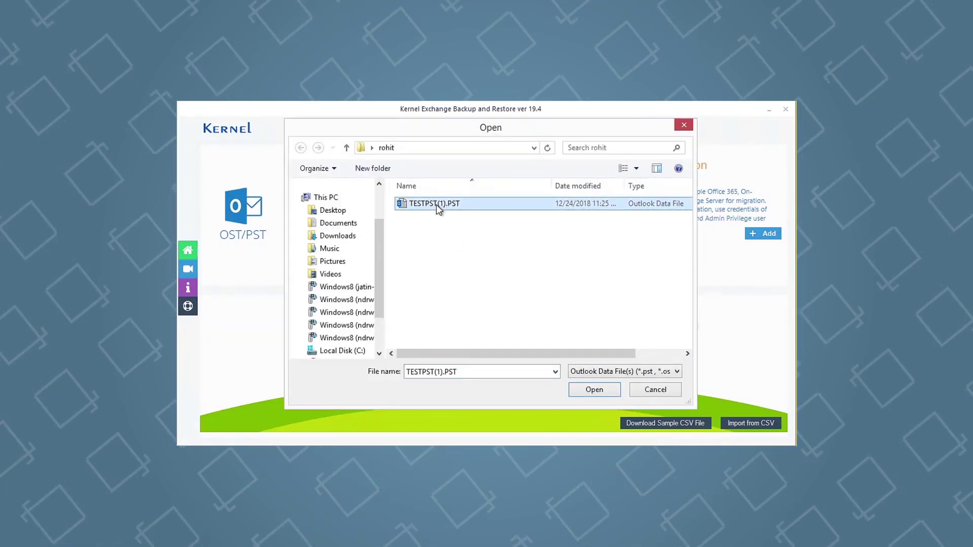
{"action": "left_click", "coordinate": [594, 389]}
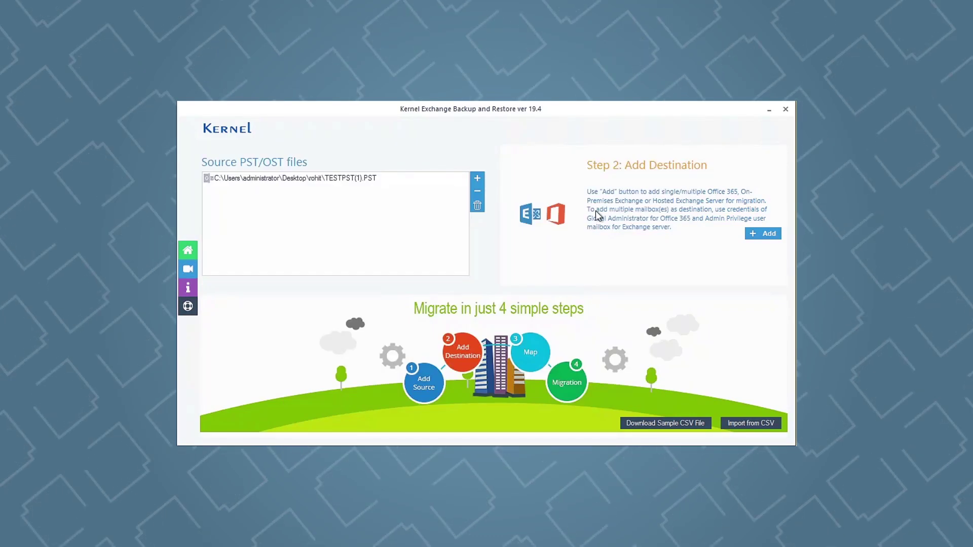
Step: Add a destination Exchange login with server IP, login ID and password, listing all mailboxes
{"action": "left_click", "coordinate": [759, 234]}
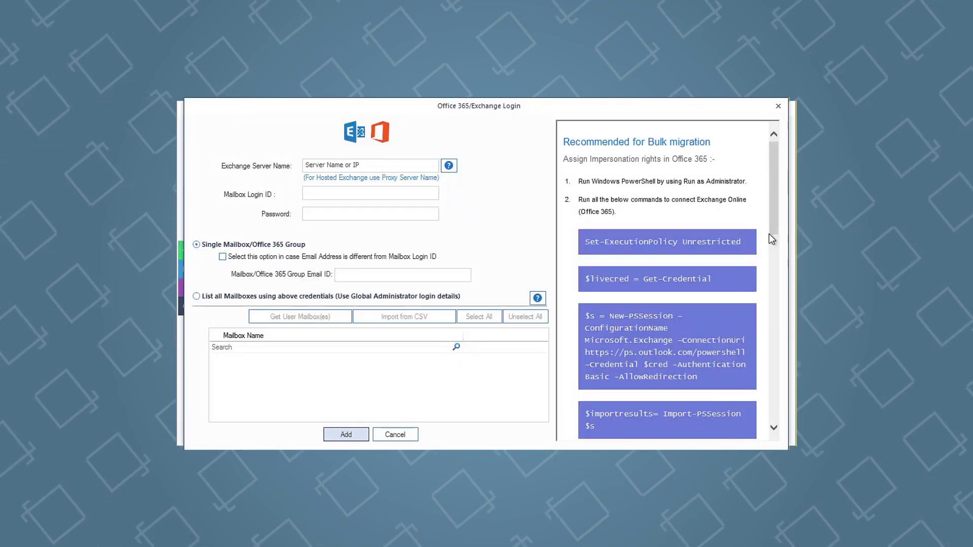
{"action": "right_click", "coordinate": [305, 165]}
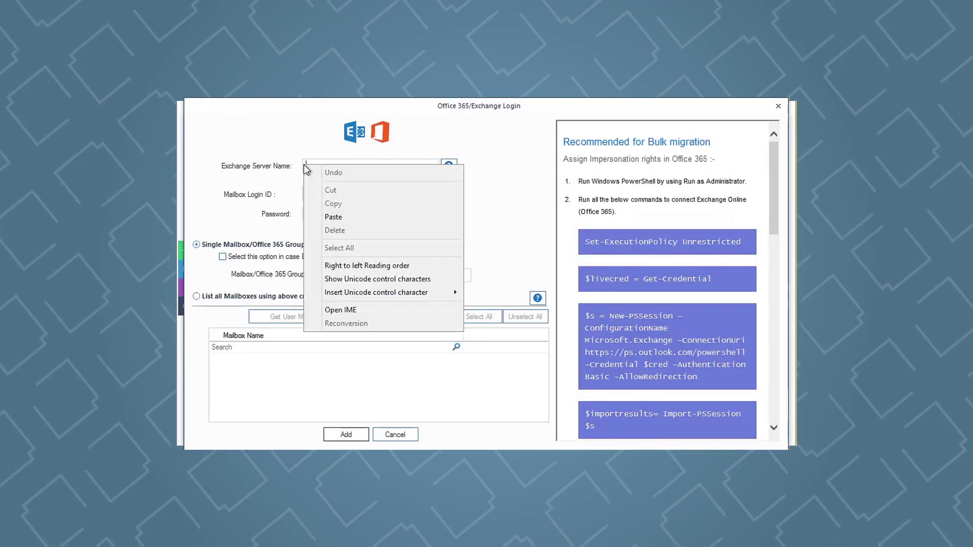
{"action": "left_click", "coordinate": [348, 216]}
{"action": "left_click", "coordinate": [307, 193]}
{"action": "right_click", "coordinate": [306, 192]}
{"action": "left_click", "coordinate": [342, 245]}
{"action": "left_click", "coordinate": [307, 212]}
{"action": "key", "text": "ctrl+v"}
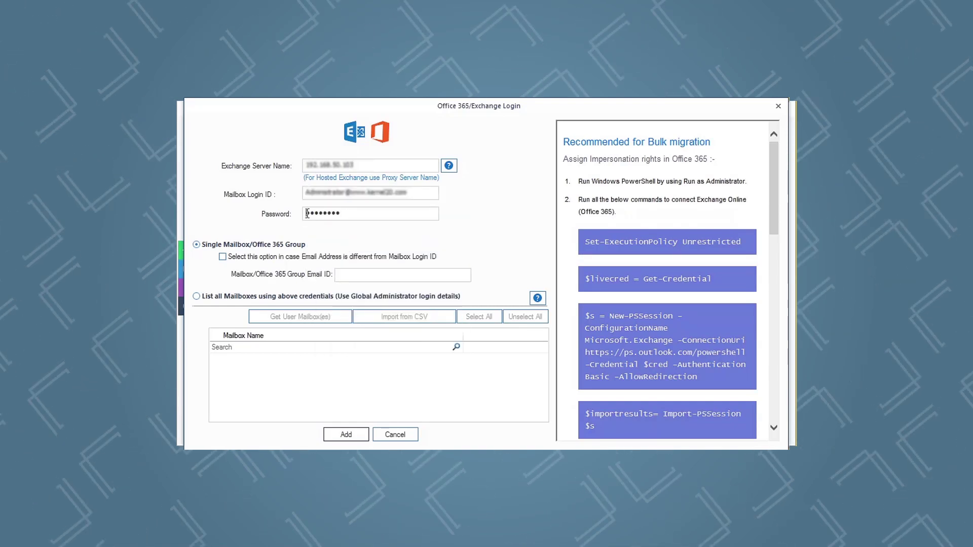
{"action": "left_click", "coordinate": [197, 297]}
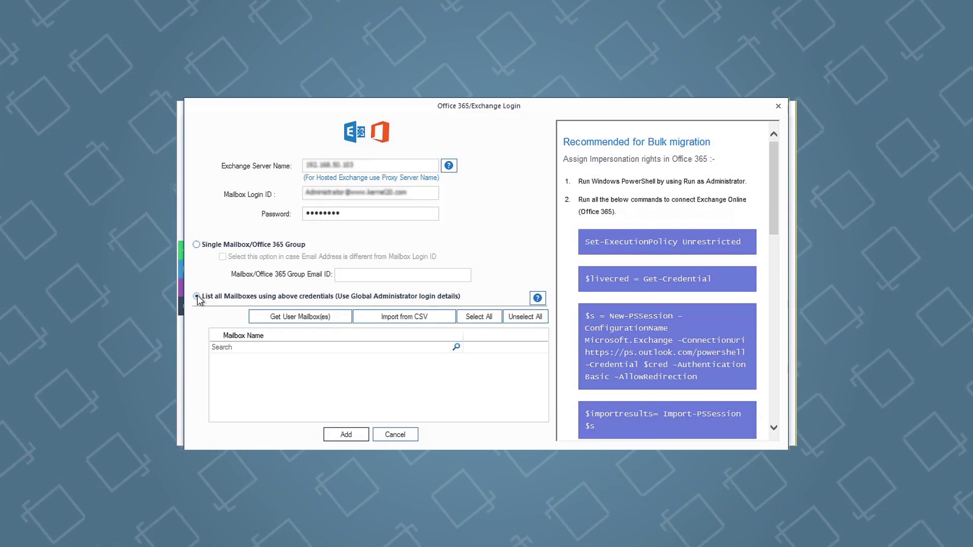
Step: Fetch the server's user mailboxes, select all of them and add them as destinations
{"action": "left_click", "coordinate": [277, 319]}
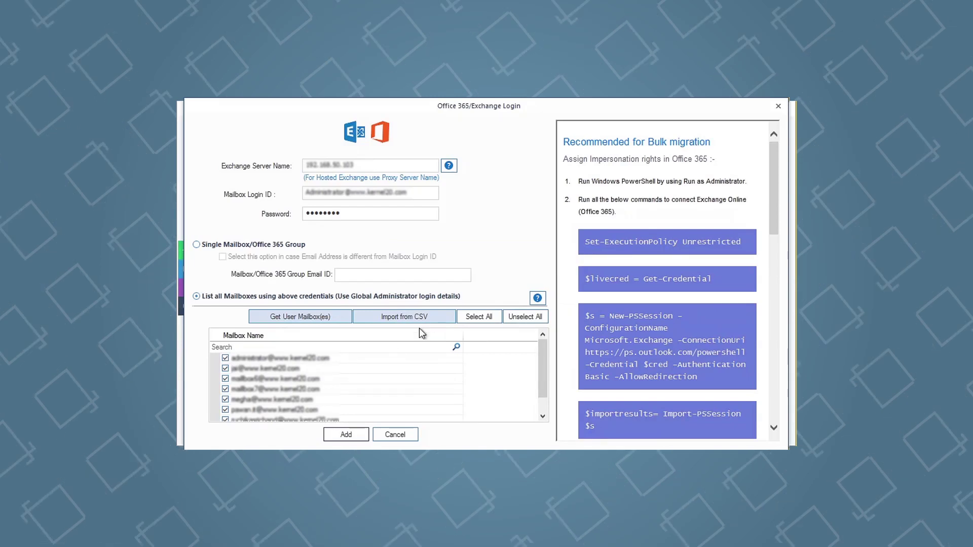
{"action": "left_click", "coordinate": [515, 318]}
{"action": "left_click", "coordinate": [225, 358]}
{"action": "left_click", "coordinate": [225, 368]}
{"action": "left_click", "coordinate": [226, 379]}
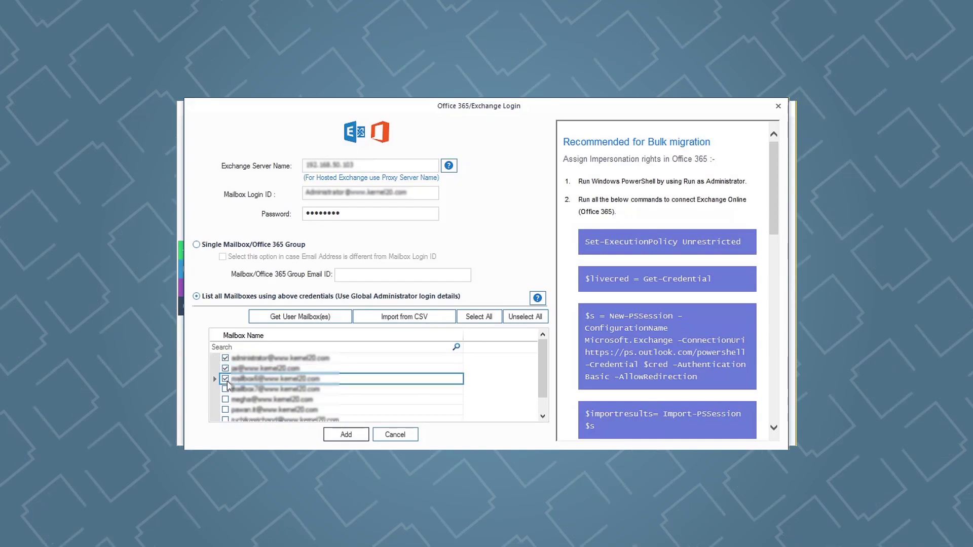
{"action": "left_click", "coordinate": [474, 320]}
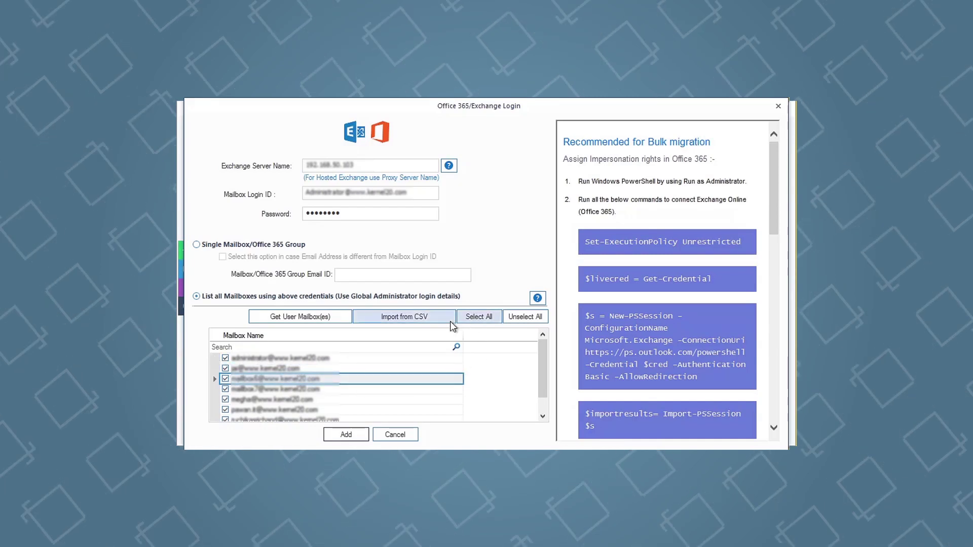
{"action": "left_click", "coordinate": [347, 434]}
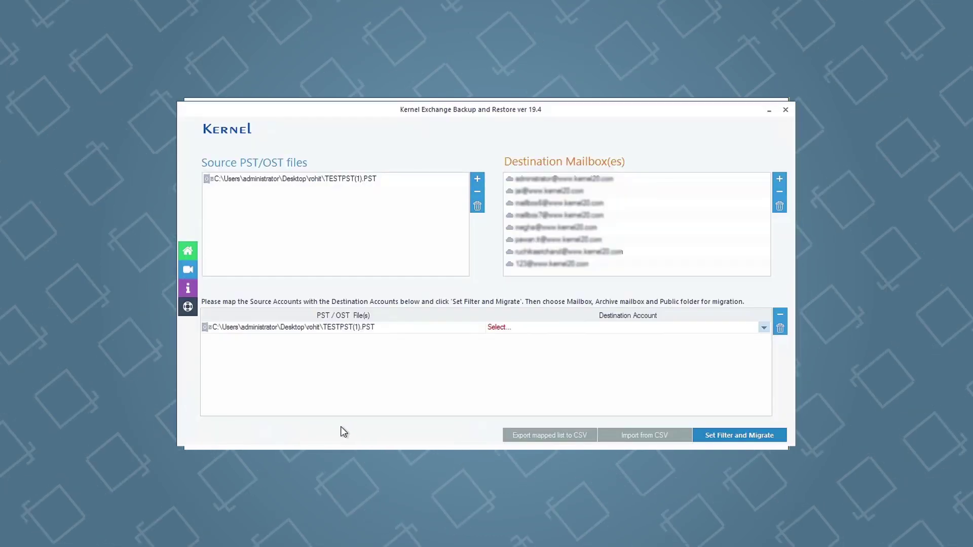
Step: Map TESTPST(1).PST to the first destination mailbox and continue to Set Filter and Migrate
{"action": "left_click", "coordinate": [663, 328]}
{"action": "left_click", "coordinate": [545, 338]}
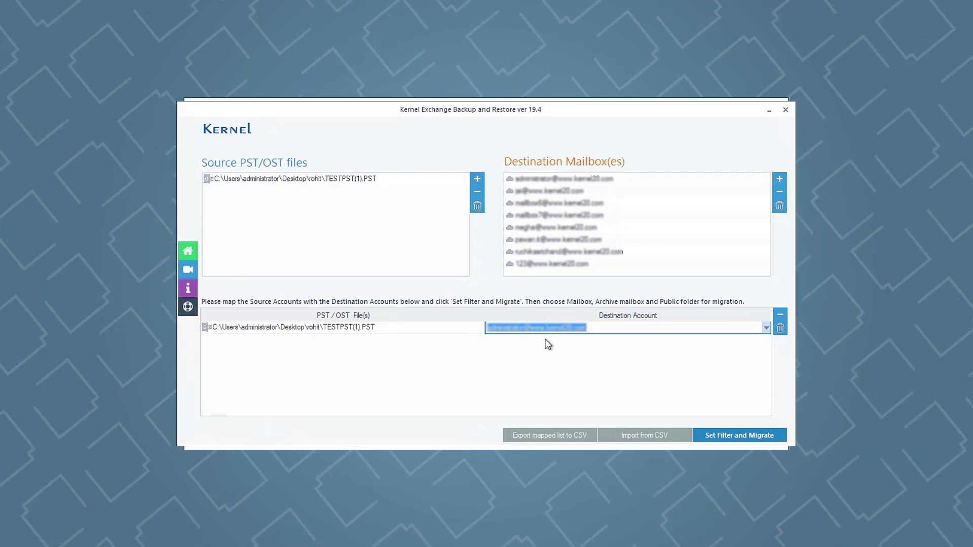
{"action": "left_click", "coordinate": [740, 434]}
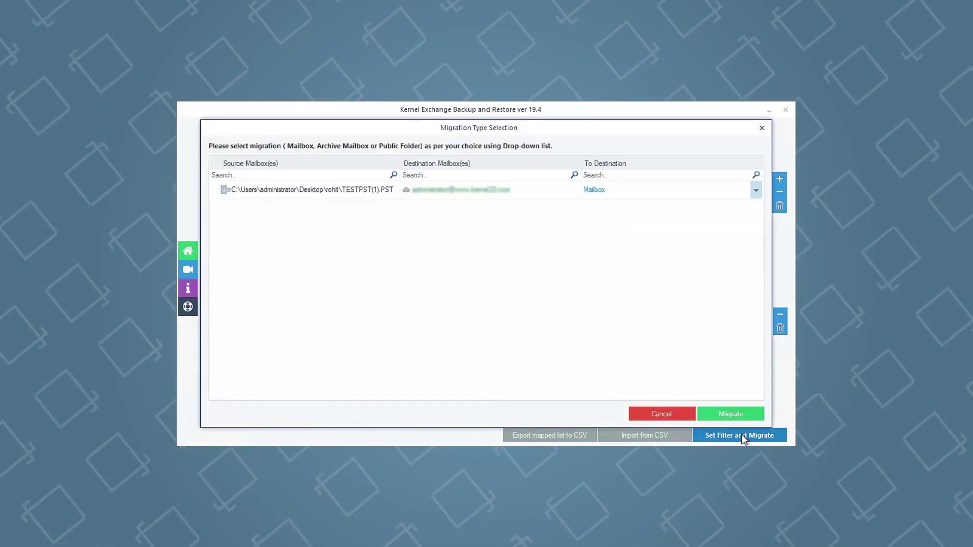
Step: Keep Mailbox as the migration target and continue to the PST folder filters
{"action": "left_click", "coordinate": [620, 191]}
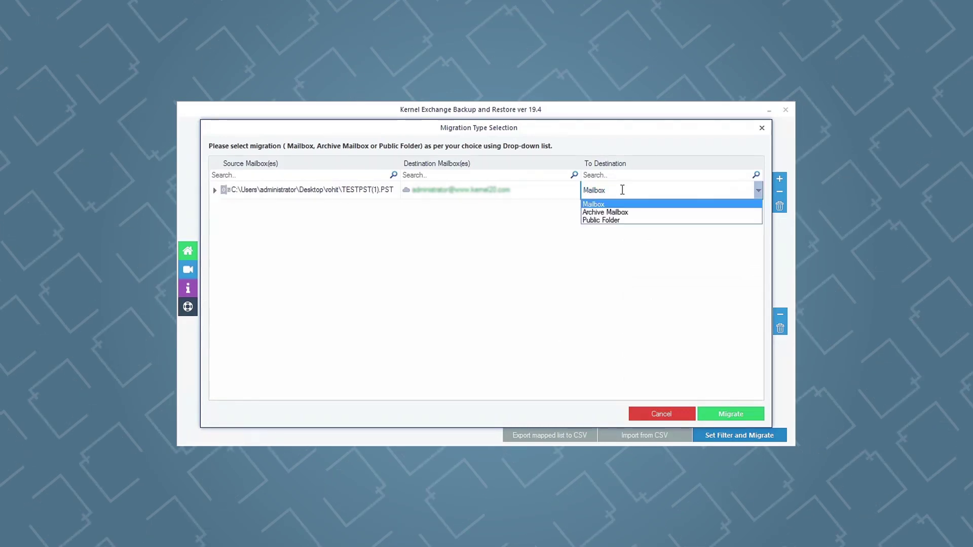
{"action": "left_click", "coordinate": [592, 205]}
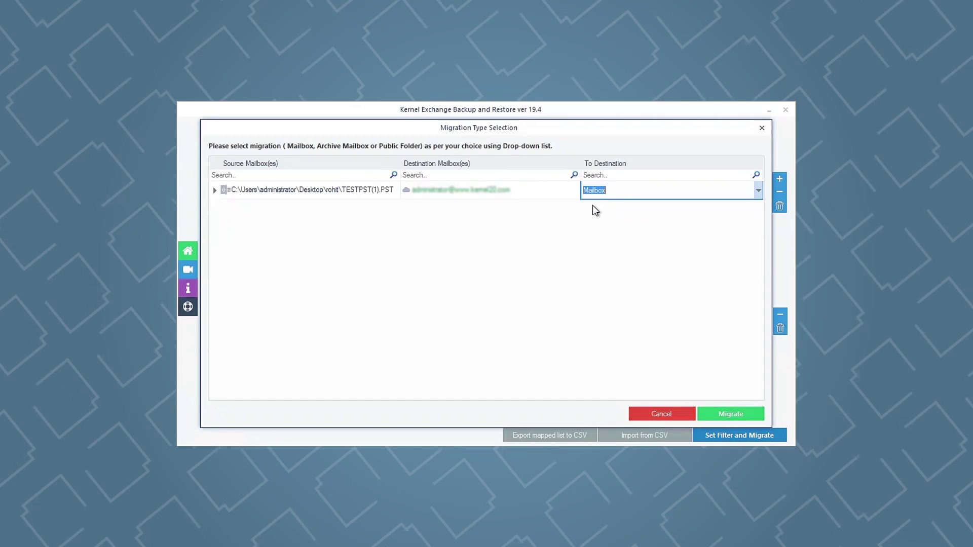
{"action": "left_click", "coordinate": [725, 410]}
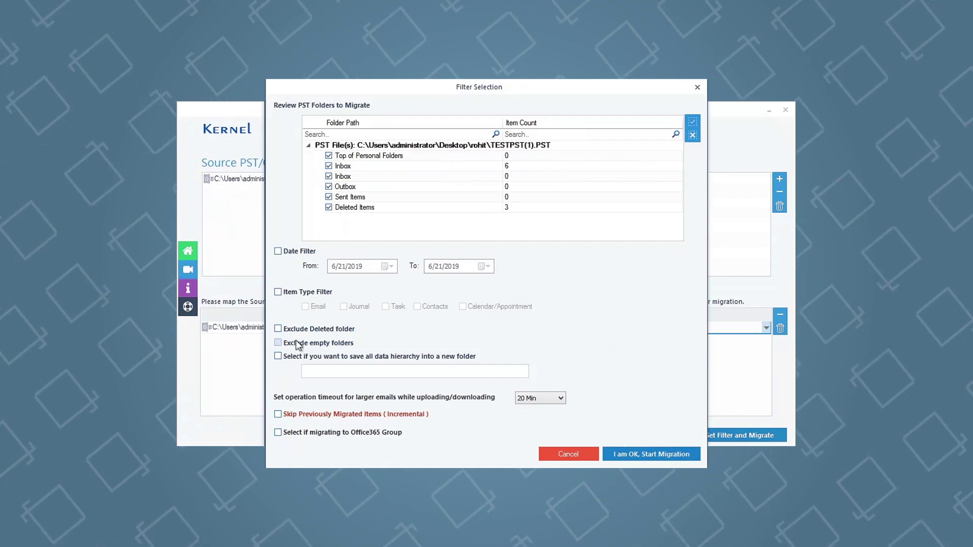
Step: Exclude deleted and empty folders, run the PST migration and acknowledge its completion
{"action": "left_click", "coordinate": [278, 329]}
{"action": "left_click", "coordinate": [278, 344]}
{"action": "left_click", "coordinate": [652, 453]}
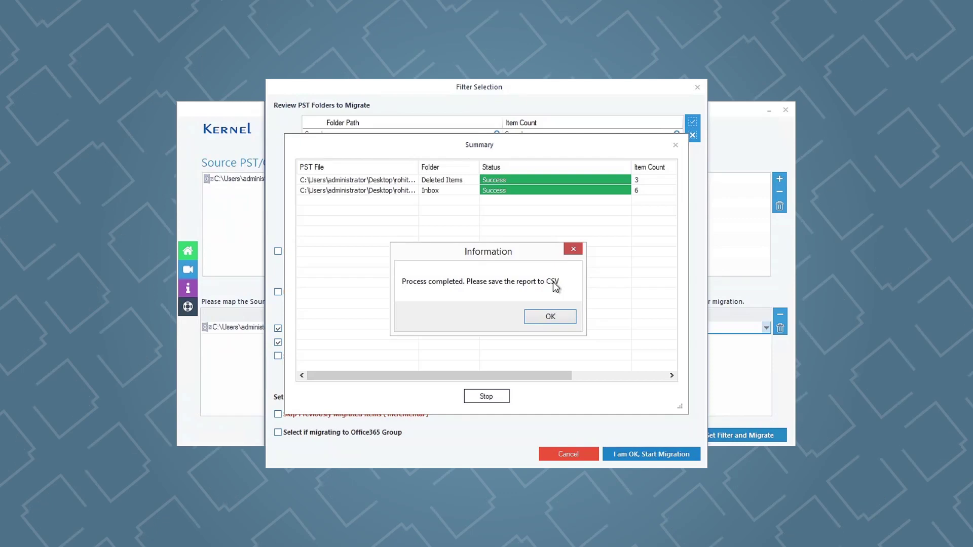
{"action": "left_click", "coordinate": [551, 317]}
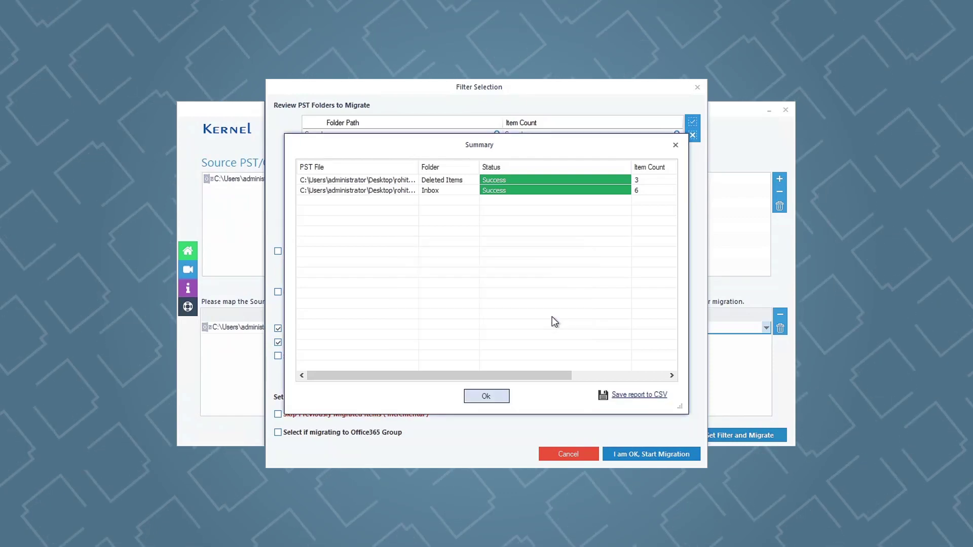